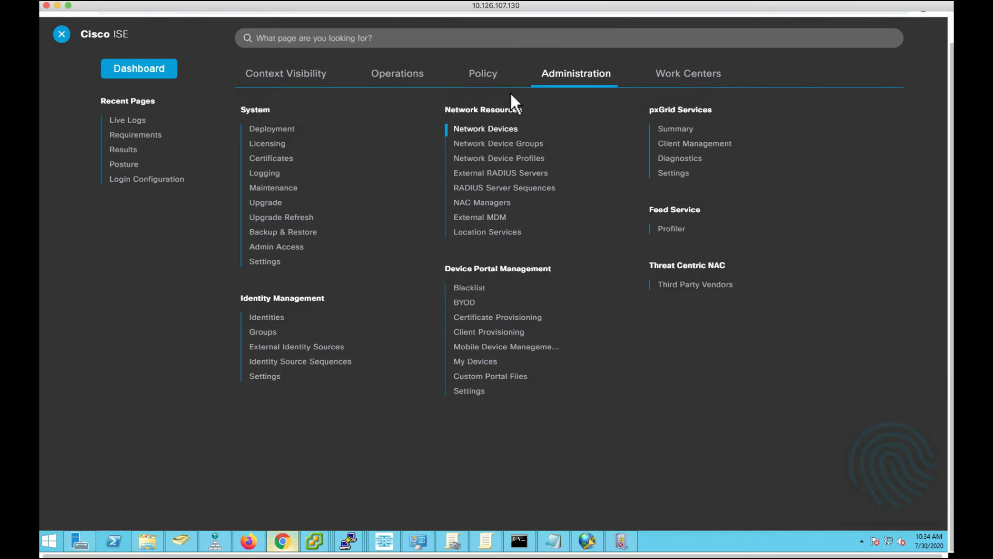
Open the client provisioning resources in the policy element results to review the available agents
left_click(481, 79)
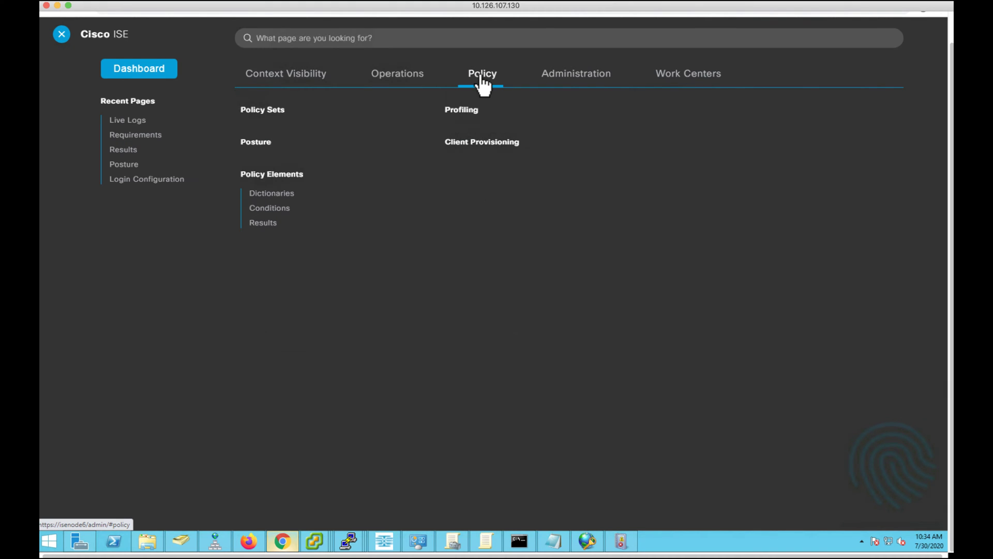
left_click(270, 224)
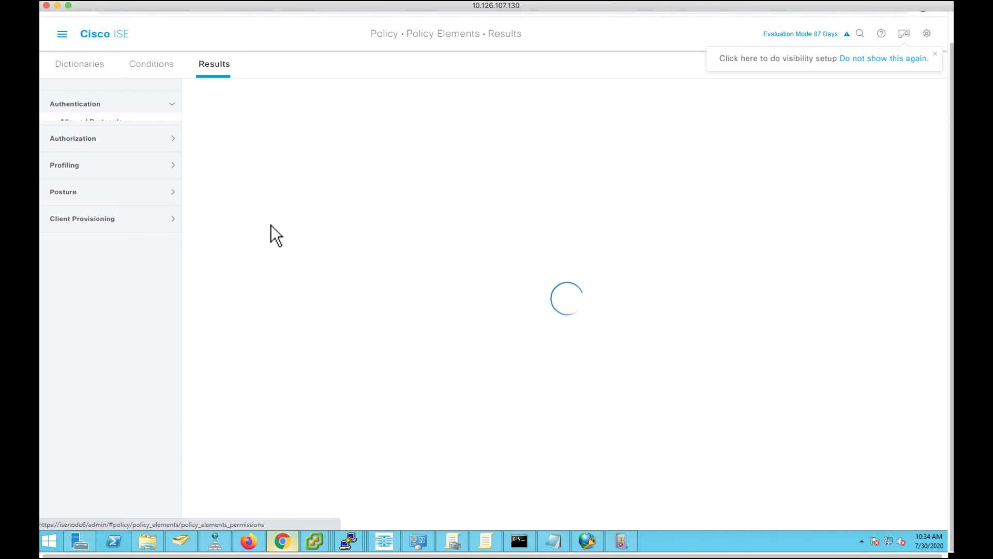
left_click(144, 228)
left_click(135, 228)
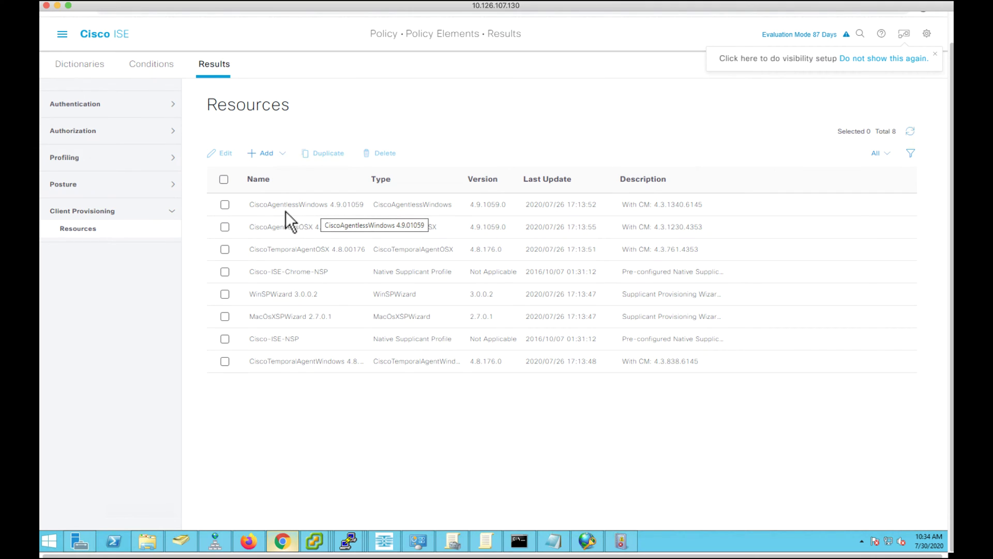
Open the Client Provisioning Policy and inspect the agent configuration in the Windows rule's results
left_click(63, 35)
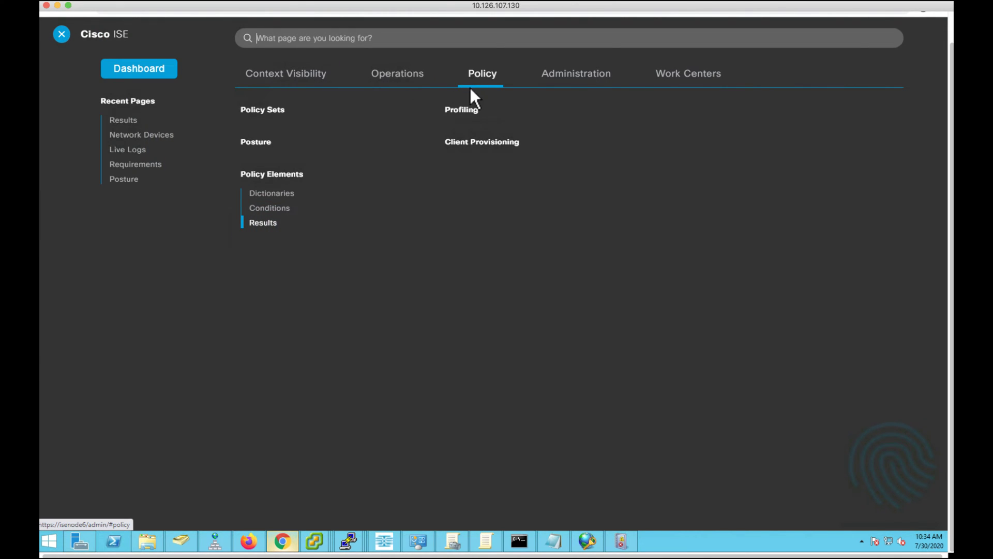
left_click(471, 143)
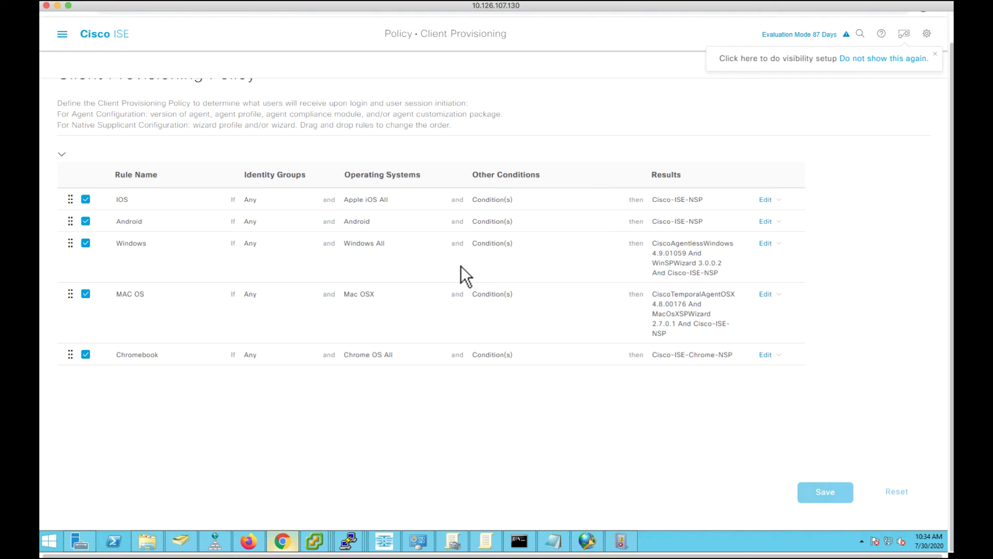
left_click(688, 256)
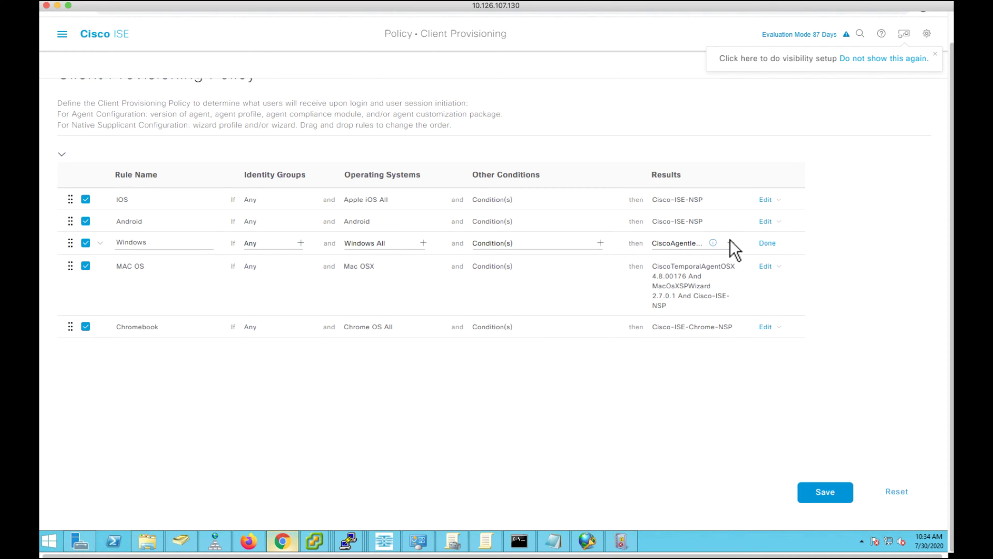
left_click(730, 244)
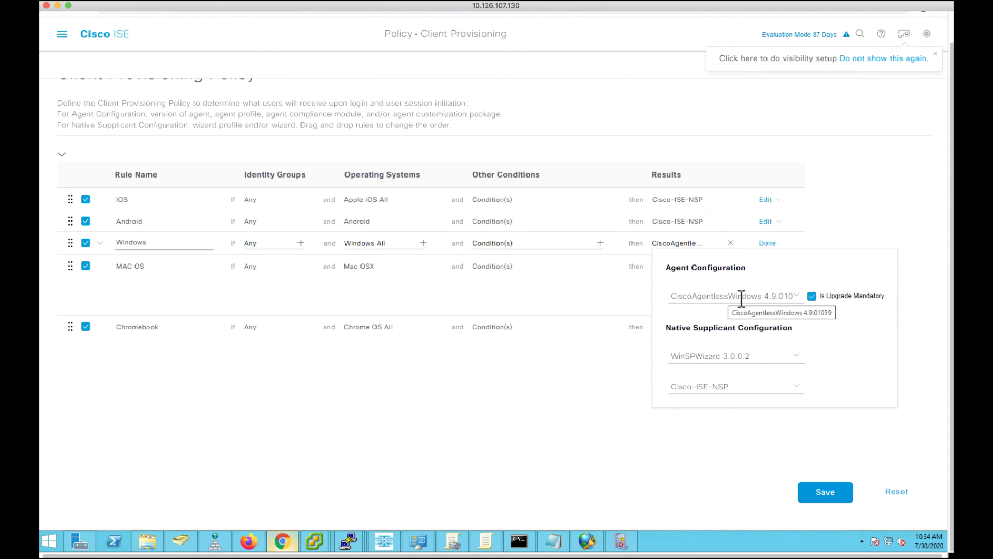
left_click(564, 407)
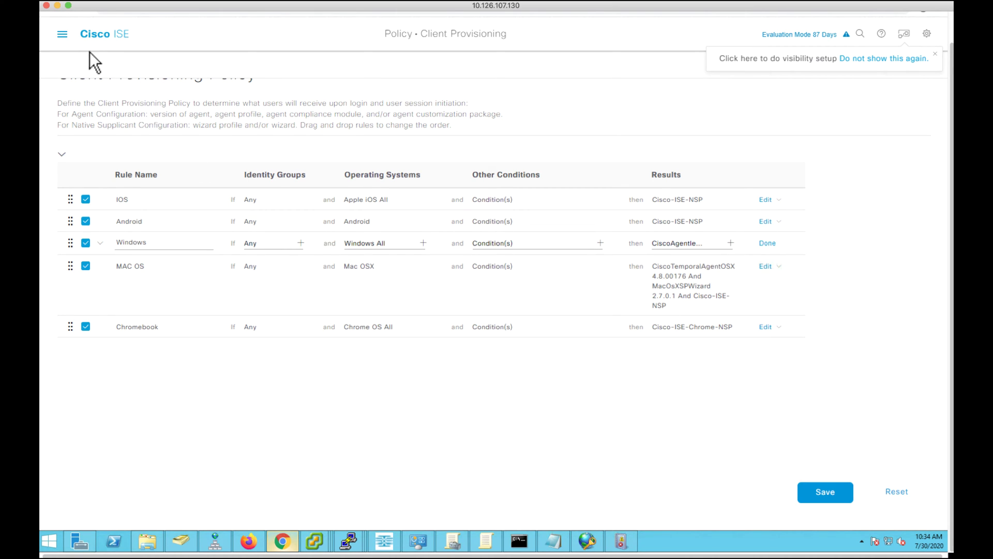
Leave the Client Provisioning Policy, discarding unsaved changes, and open the list of standard authorization profiles in the policy element results
left_click(62, 35)
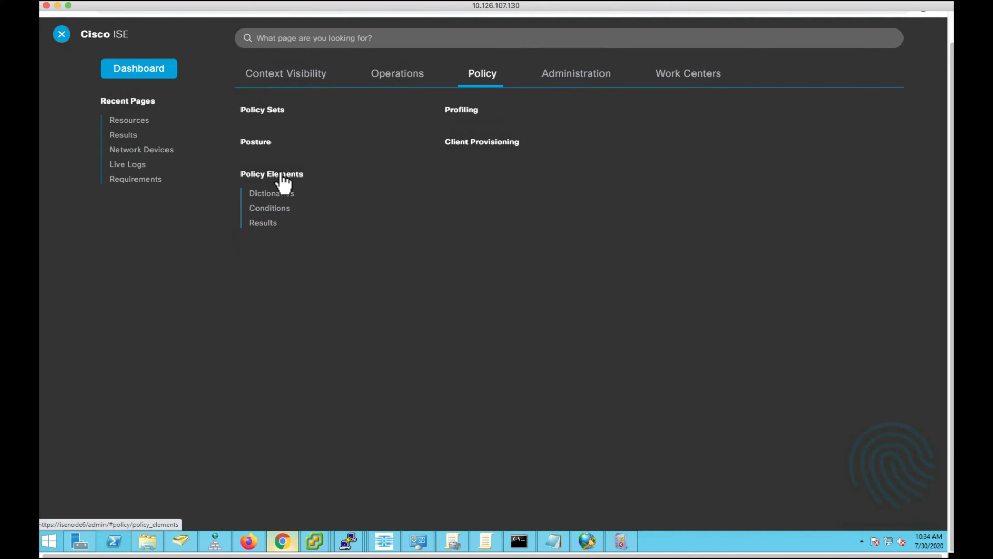
left_click(273, 223)
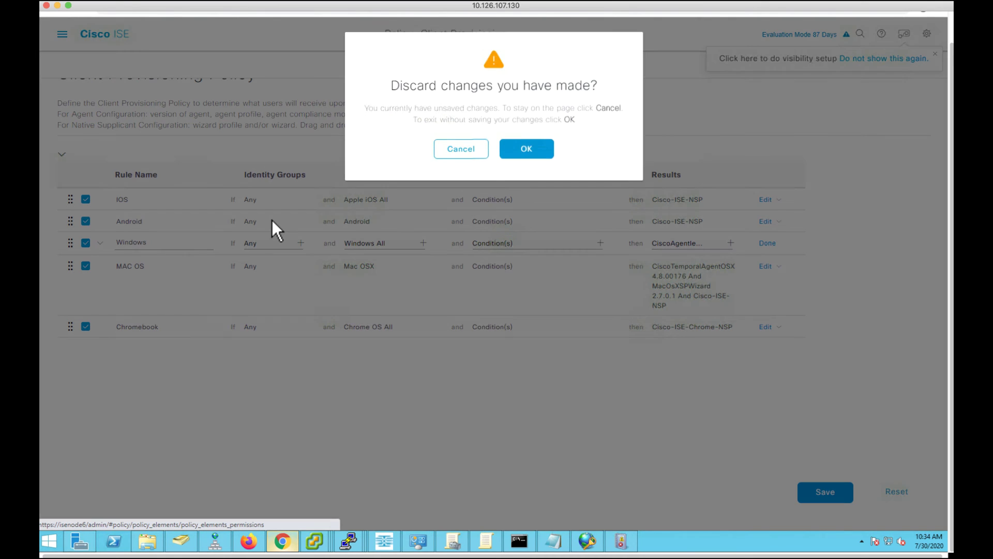
left_click(532, 153)
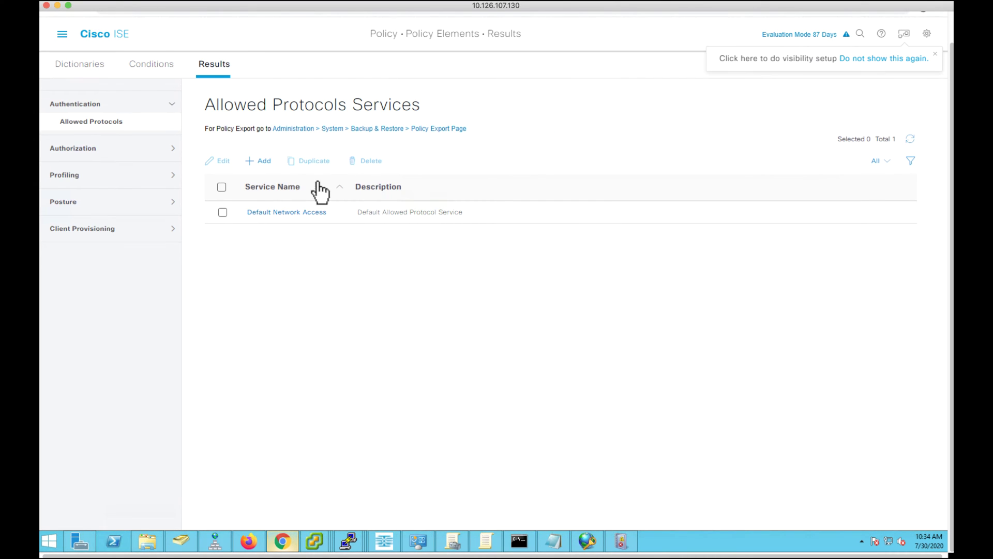
left_click(115, 150)
left_click(117, 151)
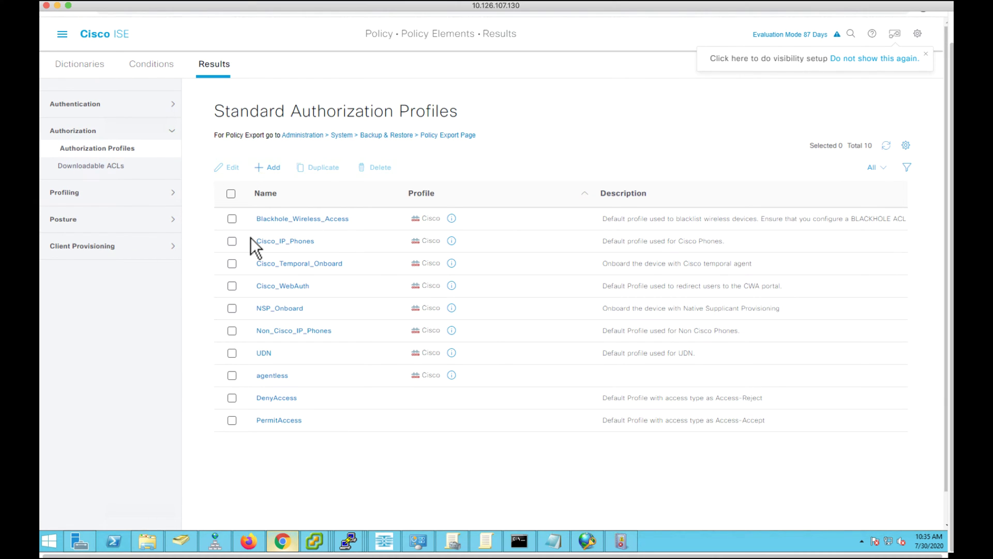
Open the agentless authorization profile and examine its Agentless Posture setting and common tasks
left_click(272, 376)
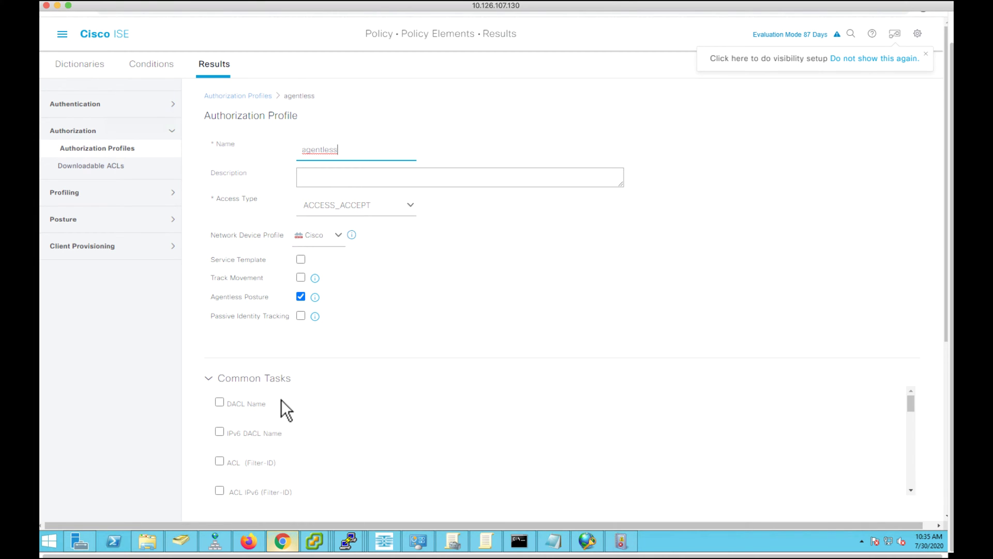
scroll(281, 399, "down", 2)
scroll(281, 399, "down", 3)
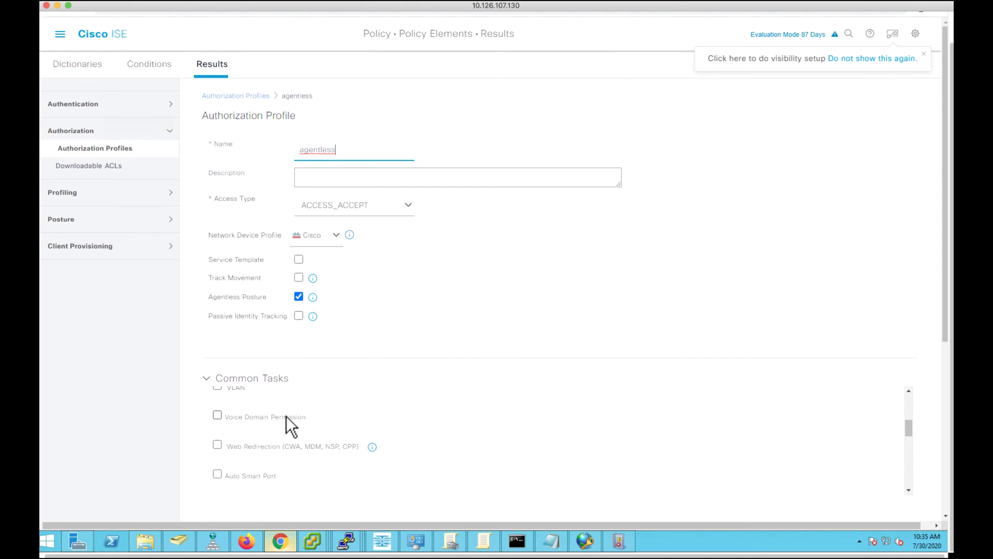
scroll(287, 416, "down", 1)
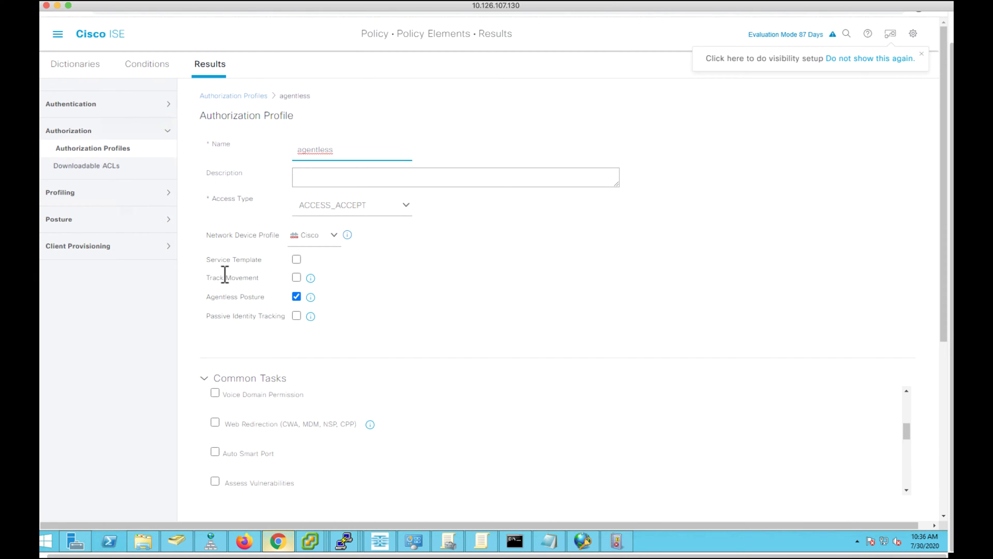
Open the Default policy set and expand its authentication policy to review the rules
left_click(57, 35)
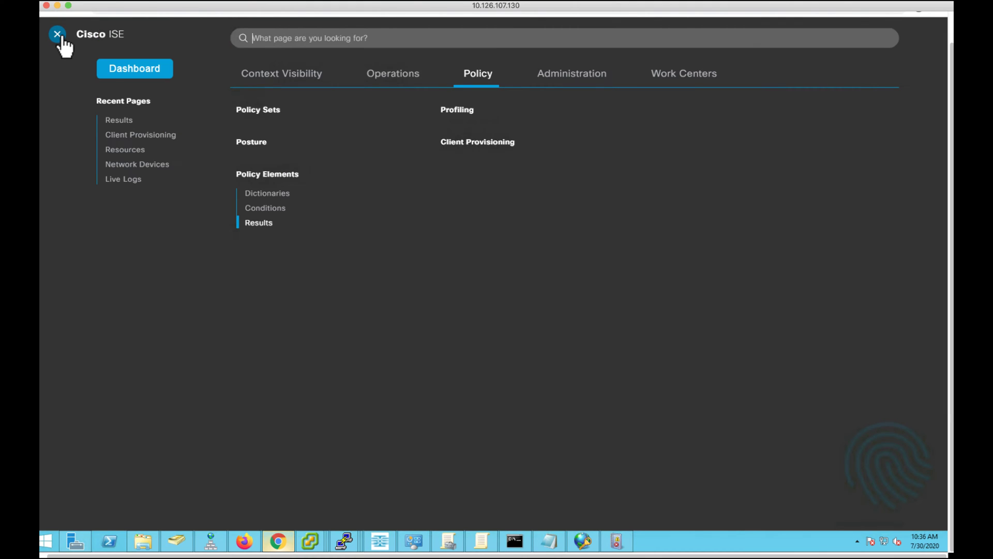
left_click(258, 122)
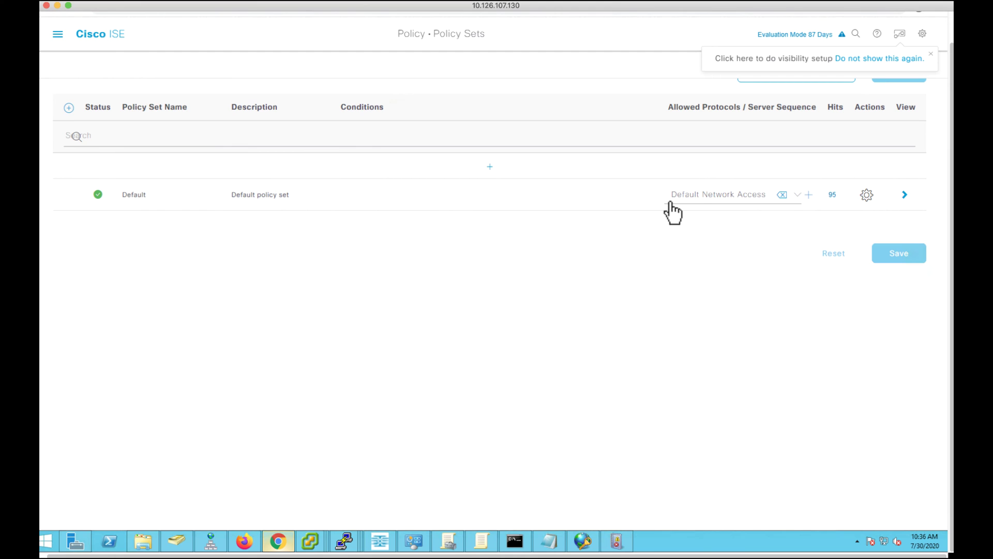
left_click(900, 195)
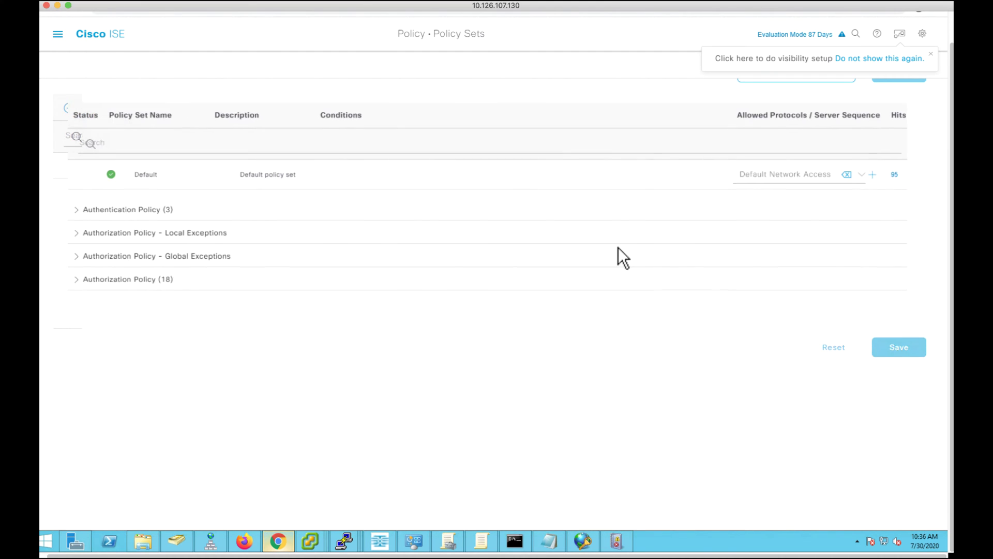
left_click(104, 211)
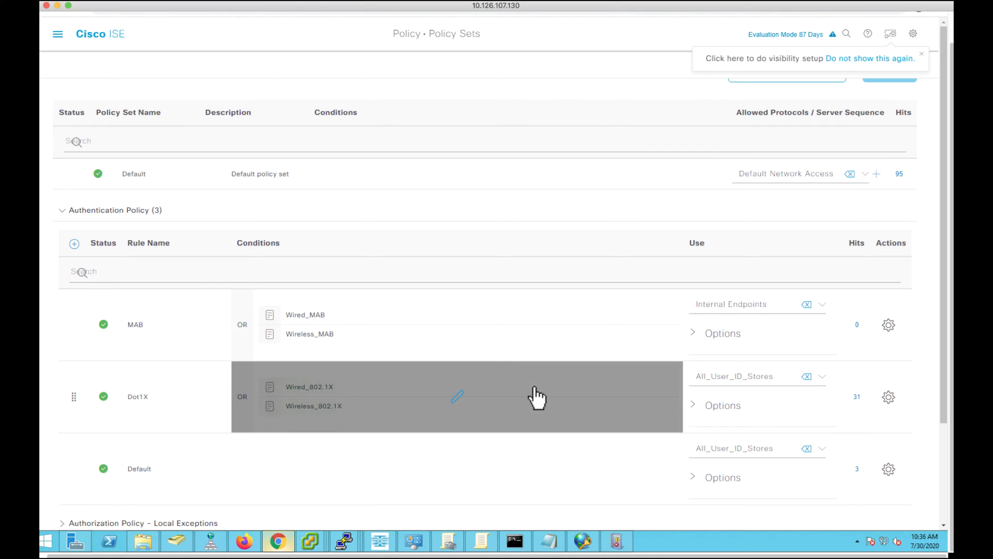
Expand the Default policy set's authorization policy and examine the profile assigned to the Wired-dot1x-agentposture rule
scroll(532, 398, "down", 3)
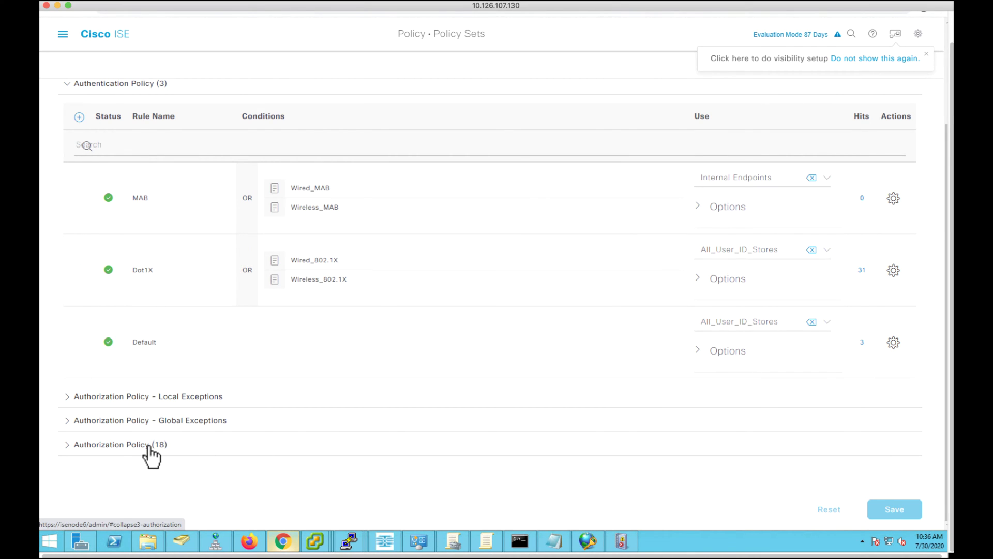
left_click(154, 446)
scroll(280, 433, "down", 5)
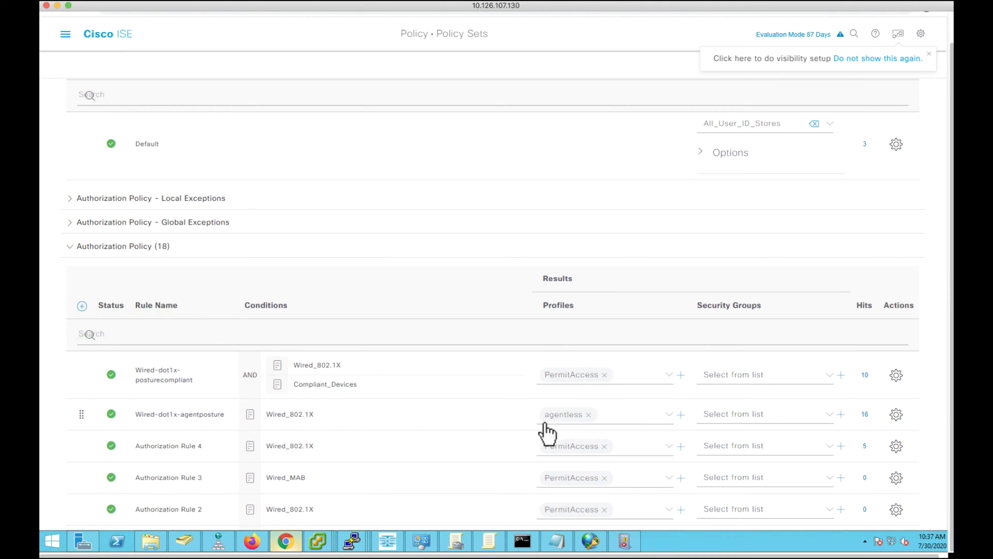
mouse_move(525, 421)
Open the ciscoAD Active Directory join point in the external identity sources and review its connection and groups
left_click(66, 34)
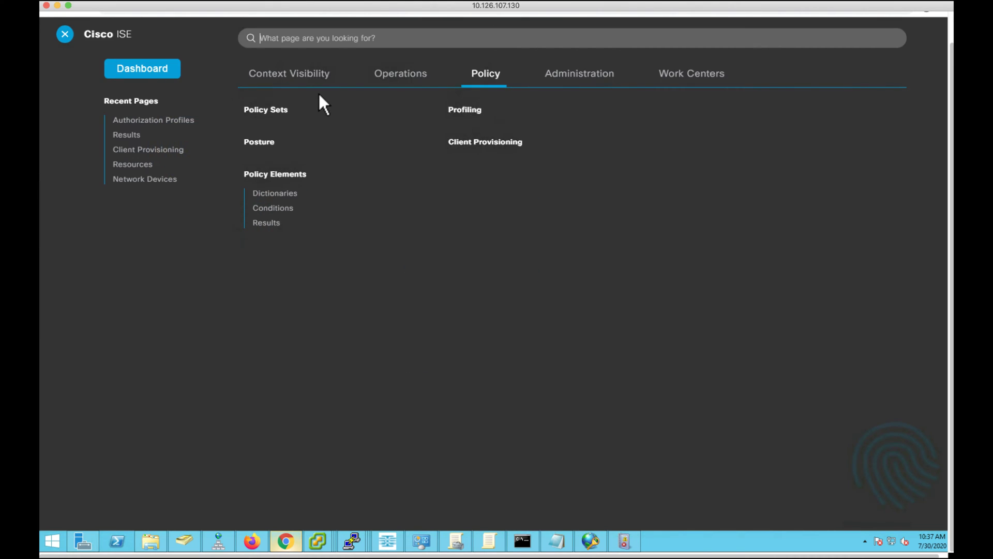
left_click(551, 82)
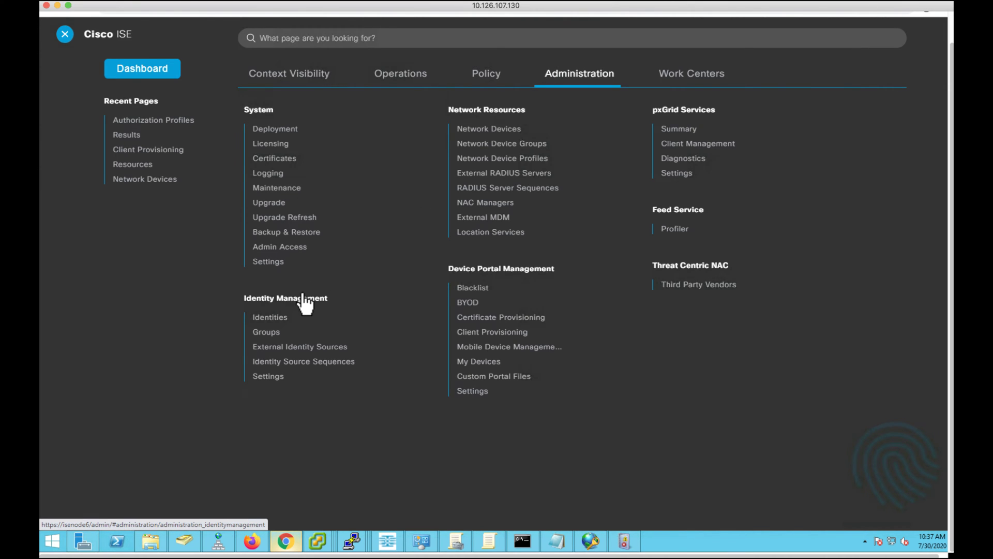
left_click(302, 351)
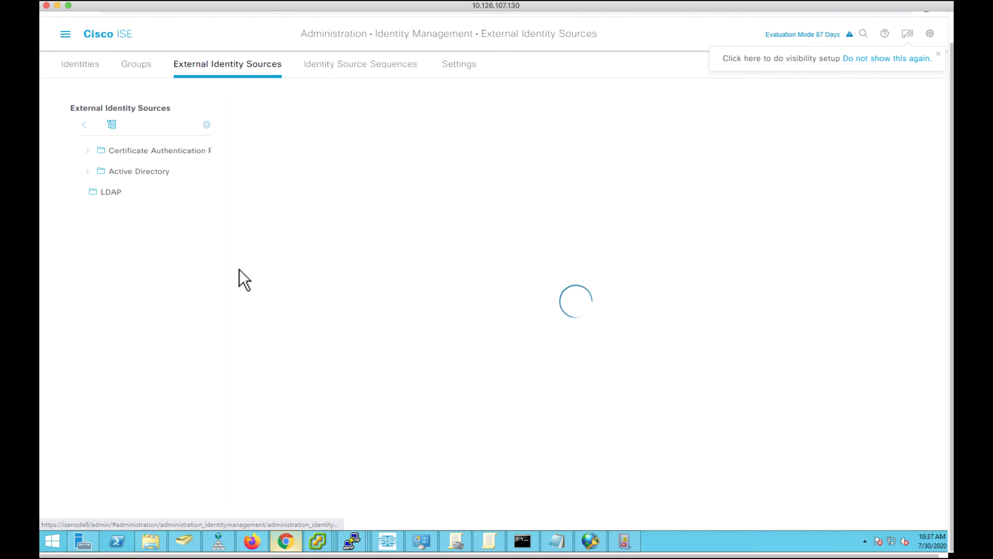
left_click(154, 175)
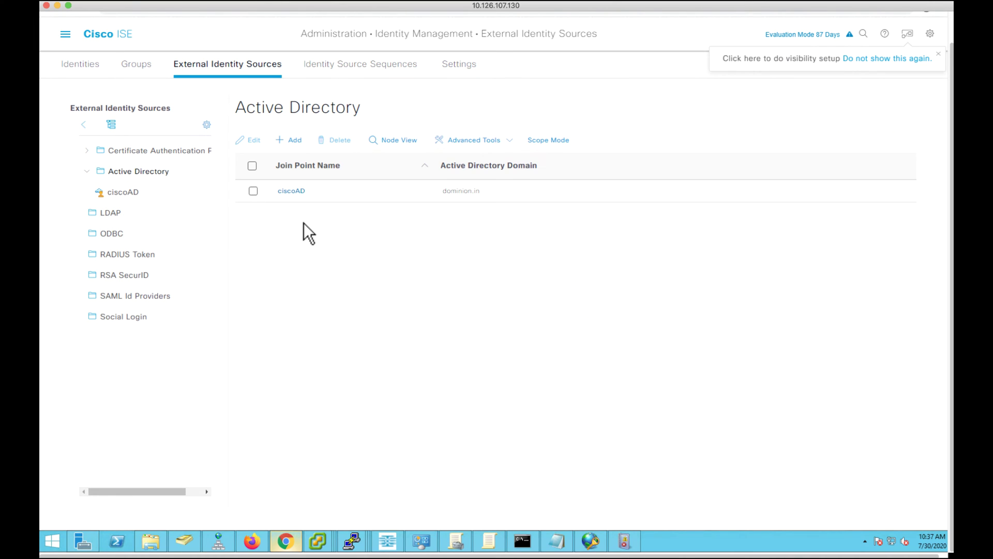
left_click(296, 191)
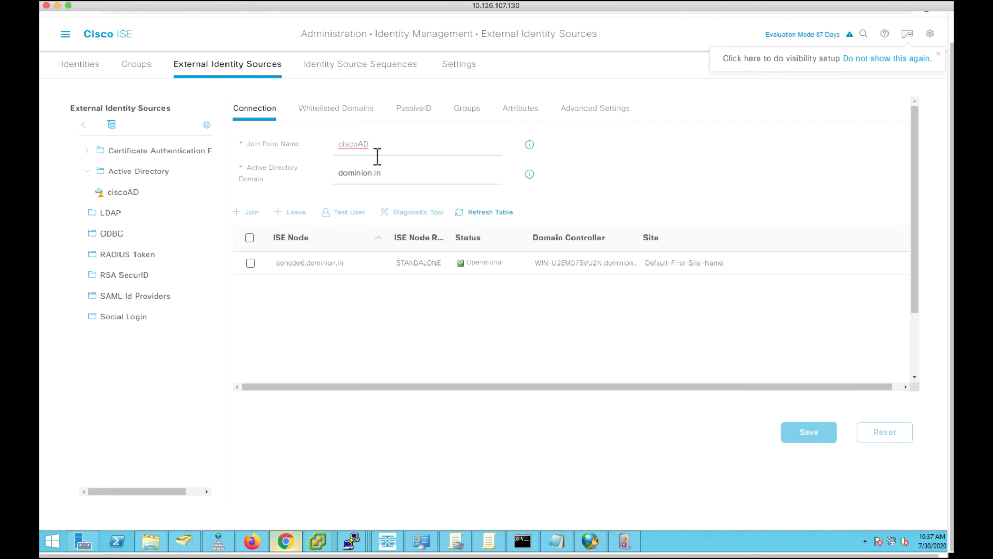
left_click(378, 155)
left_click(468, 112)
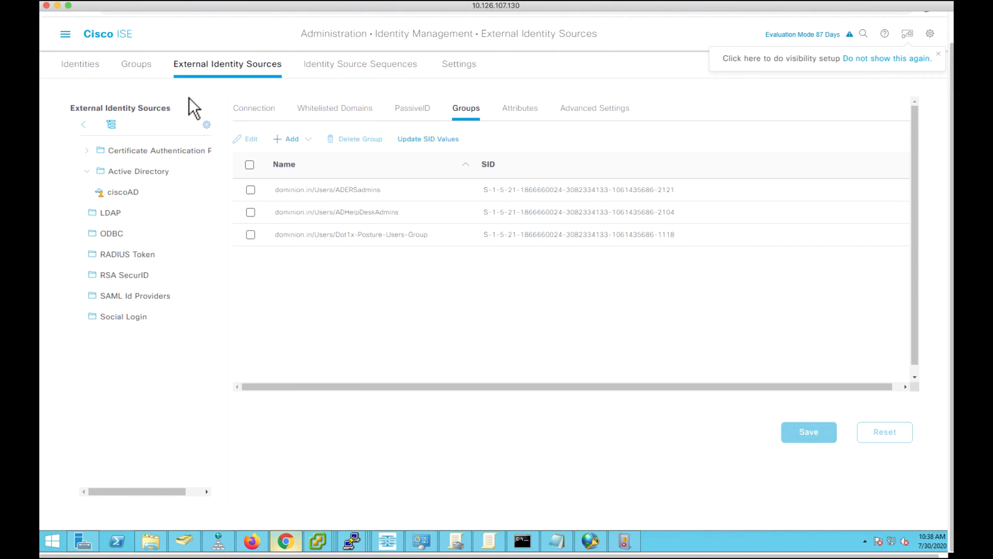
Open the endpoint scripts' login configuration in the system settings to review the Windows domain user credentials
left_click(67, 35)
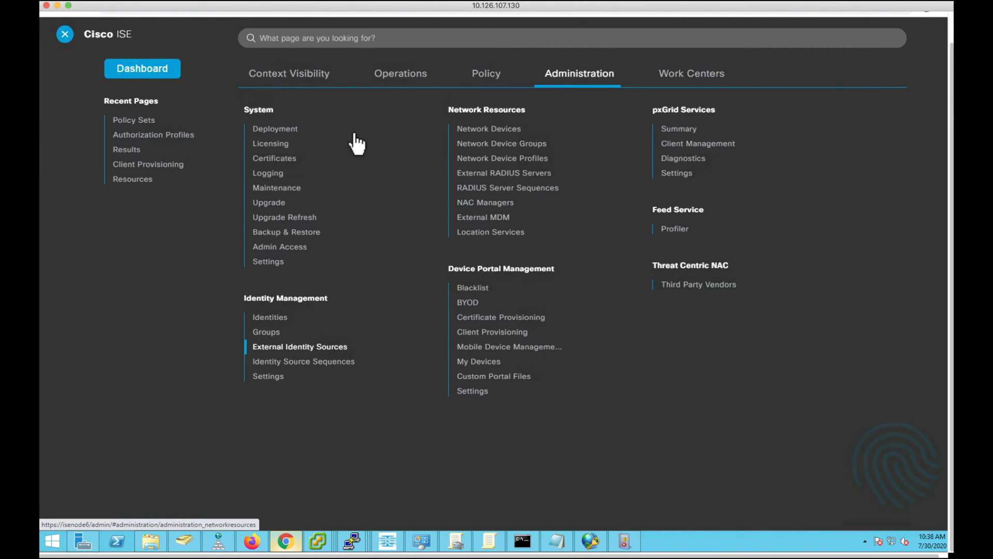
left_click(278, 263)
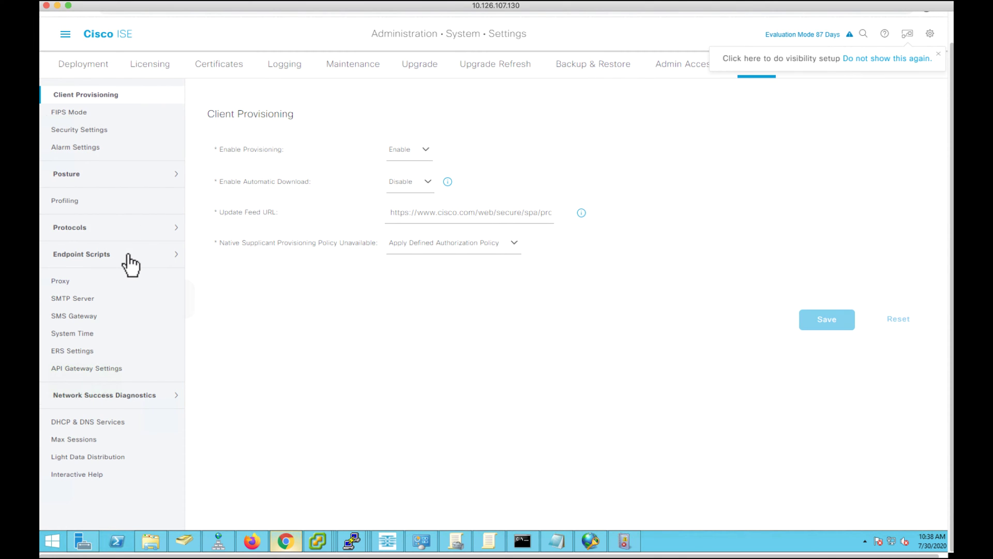
left_click(127, 254)
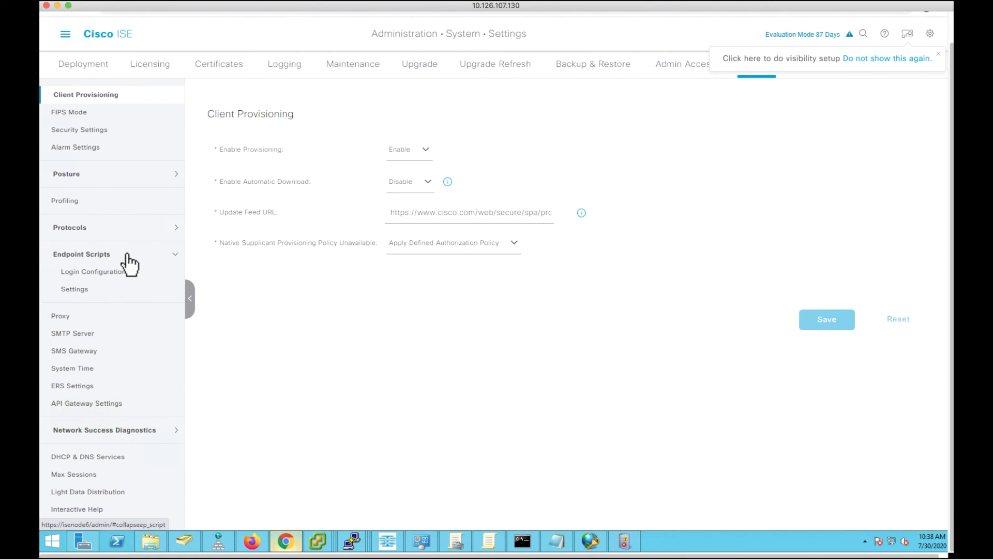
left_click(124, 273)
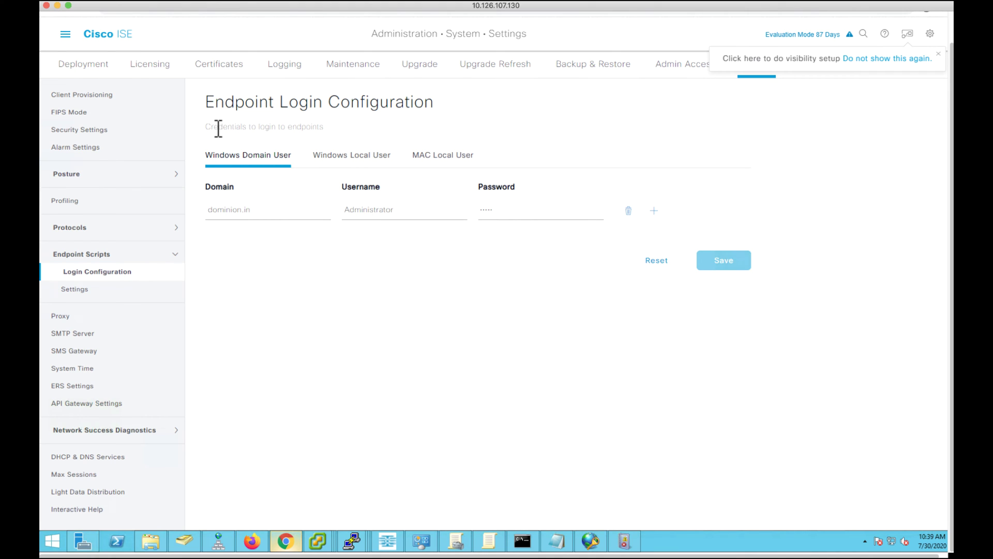
Open the Posture Policy and inspect the posture type of the agentless-policy rule in edit mode
left_click(65, 34)
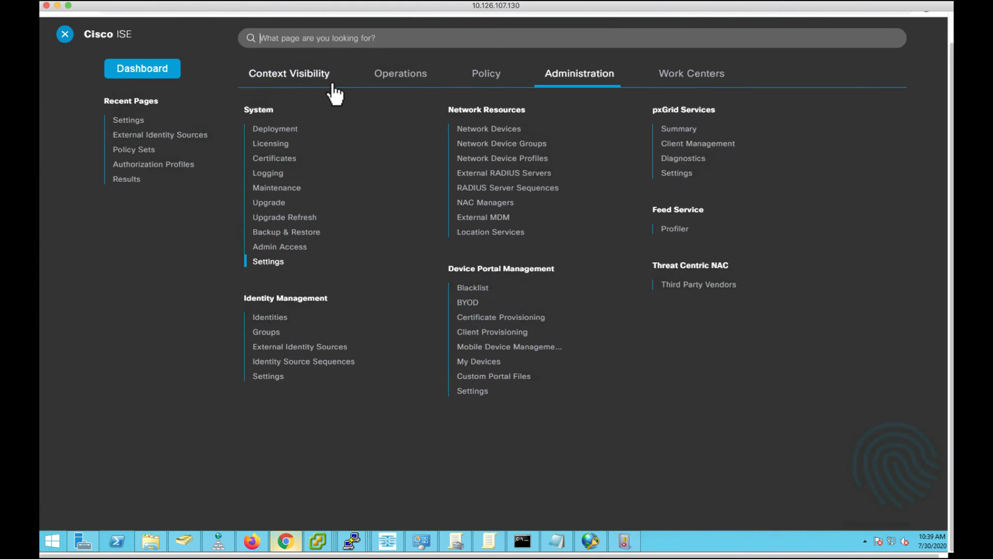
left_click(489, 77)
left_click(260, 144)
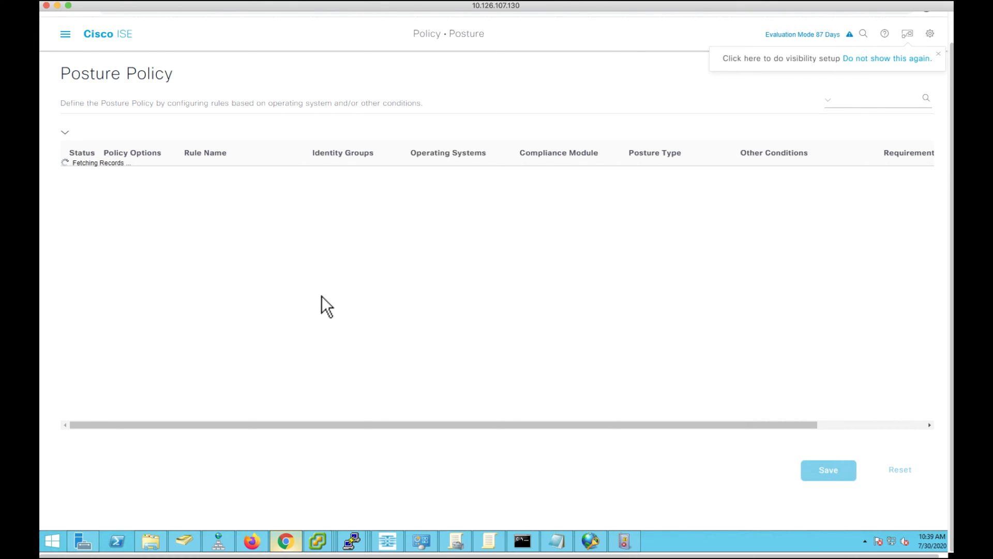
scroll(312, 340, "down", 5)
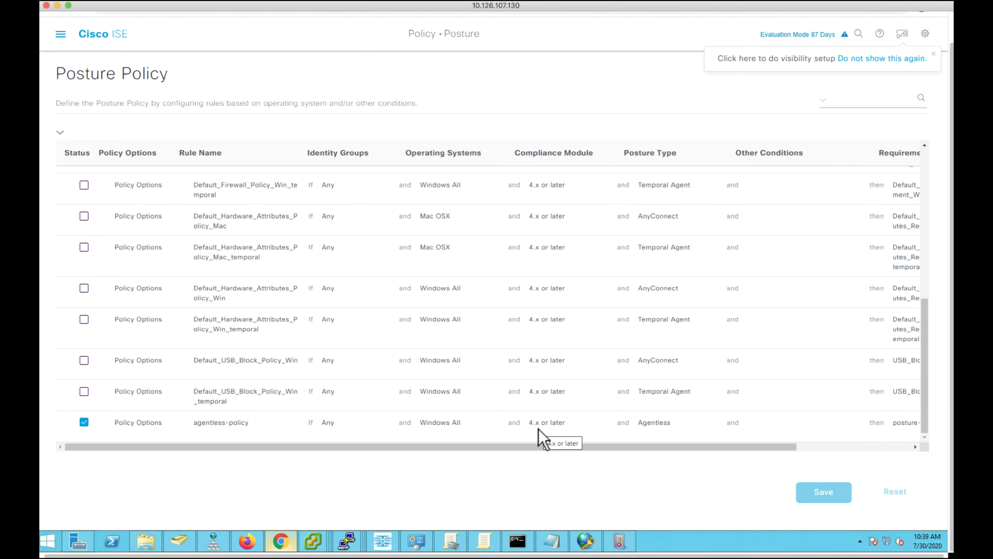
left_click(667, 426)
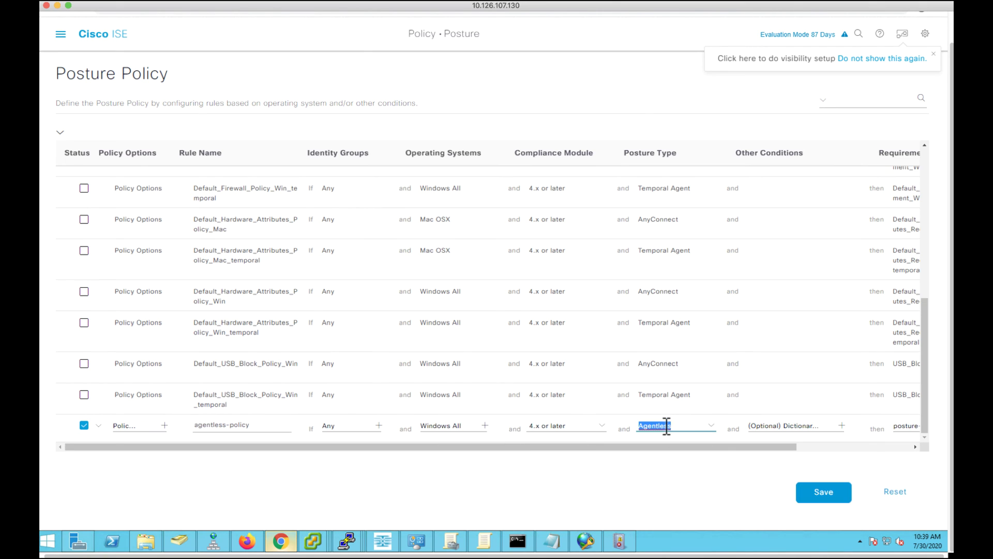
Check the posture type options of the agentless-policy rule and inspect the requirement assigned to it
left_click(716, 425)
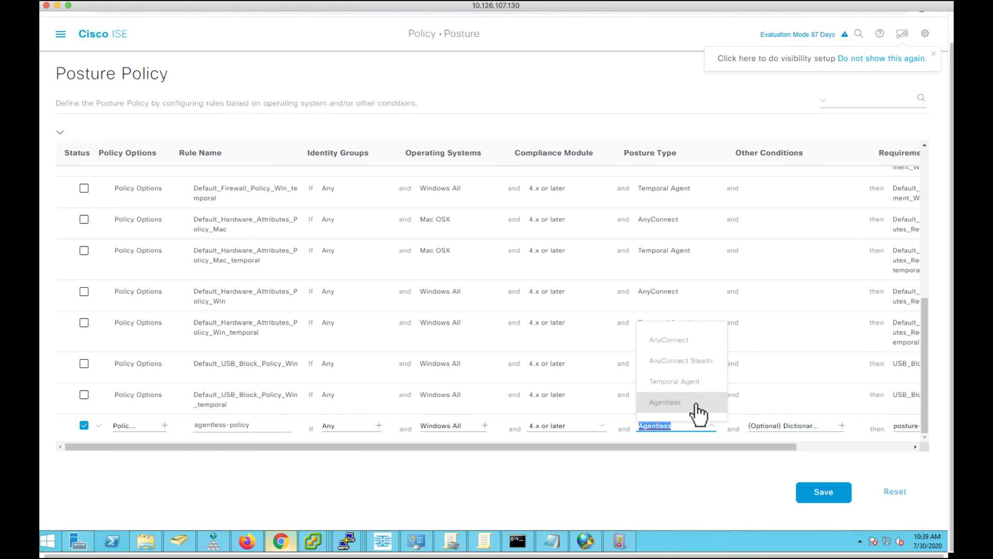
left_click(692, 429)
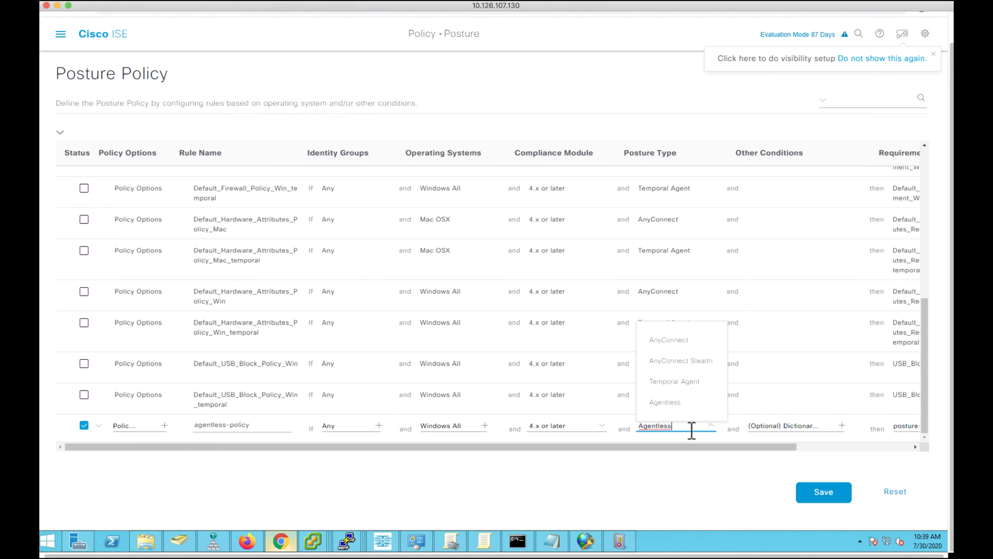
left_click(690, 439)
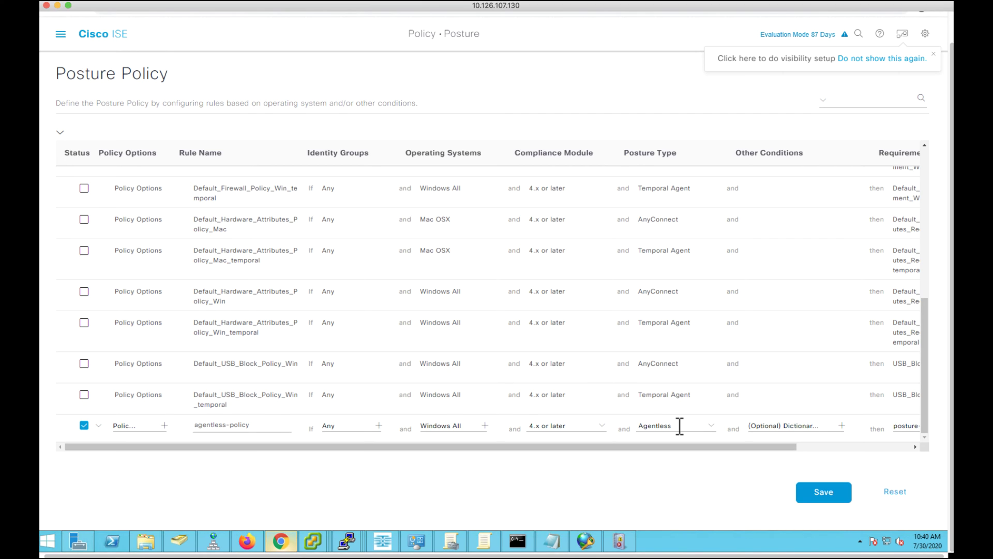
left_click(837, 445)
left_click(822, 426)
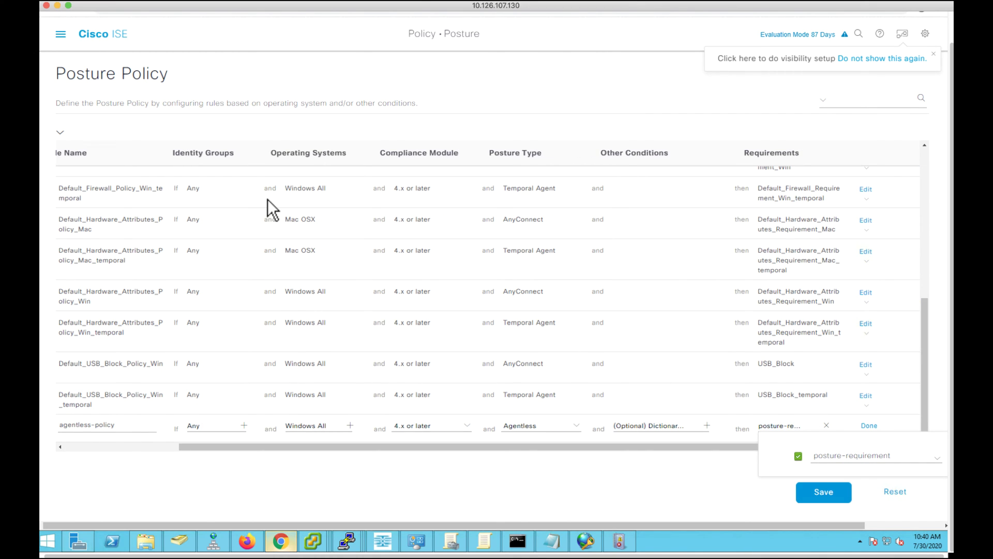
Discard the pending posture policy edits and review posture-requirement among the posture Requirements in the policy element results
left_click(61, 35)
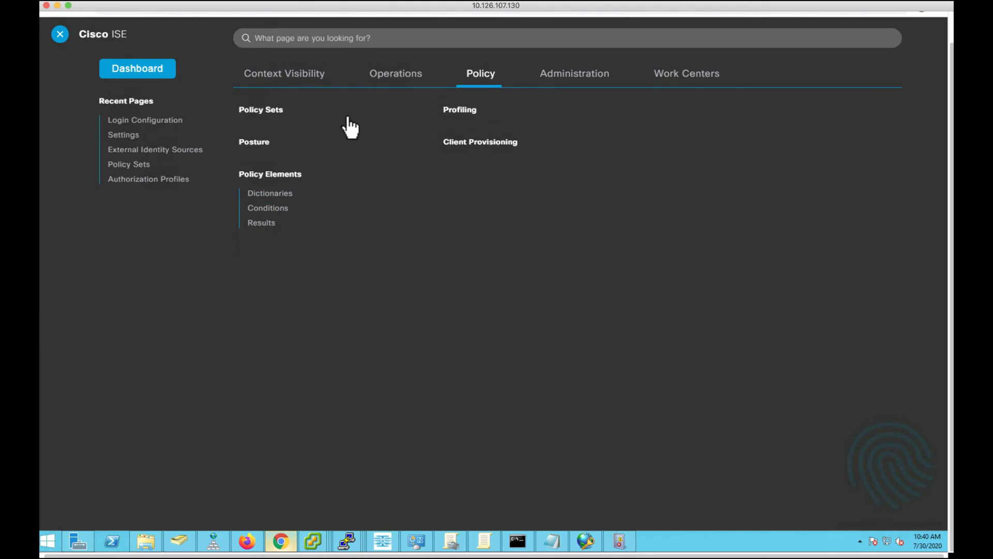
left_click(265, 221)
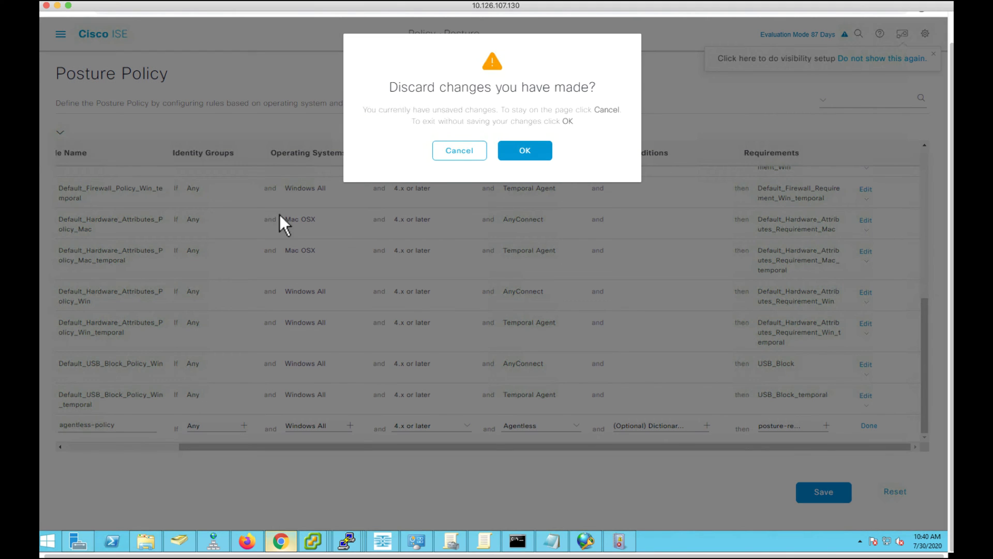
left_click(520, 151)
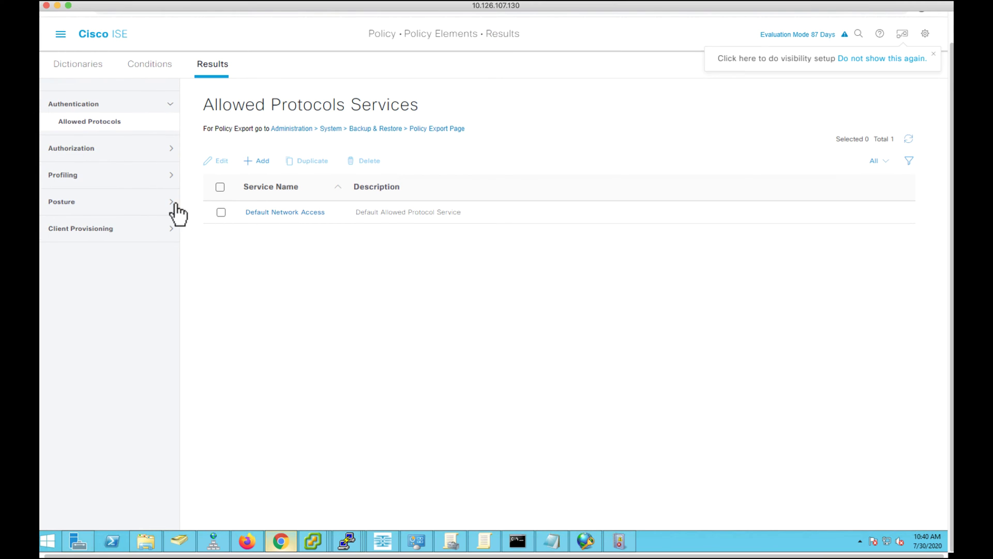
left_click(143, 202)
left_click(118, 228)
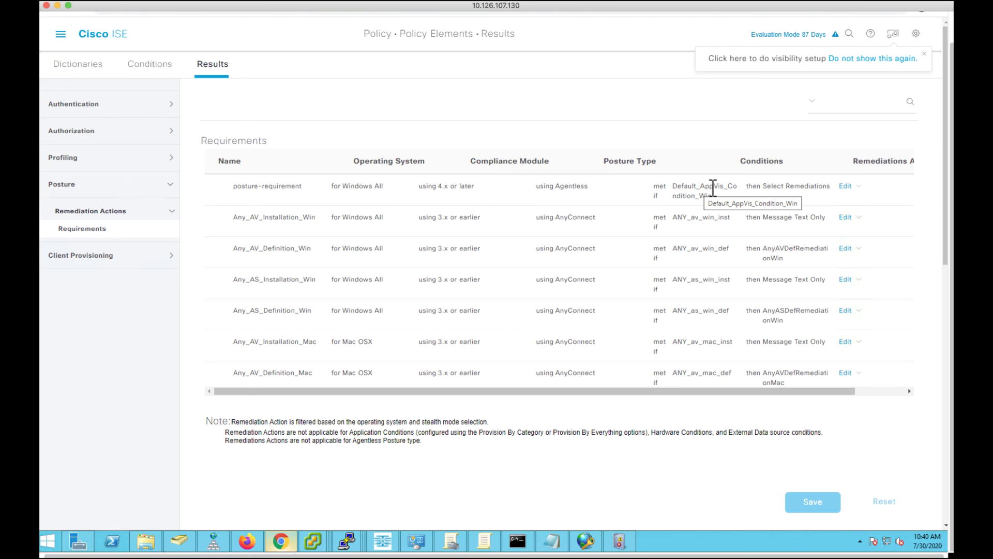
left_click(64, 36)
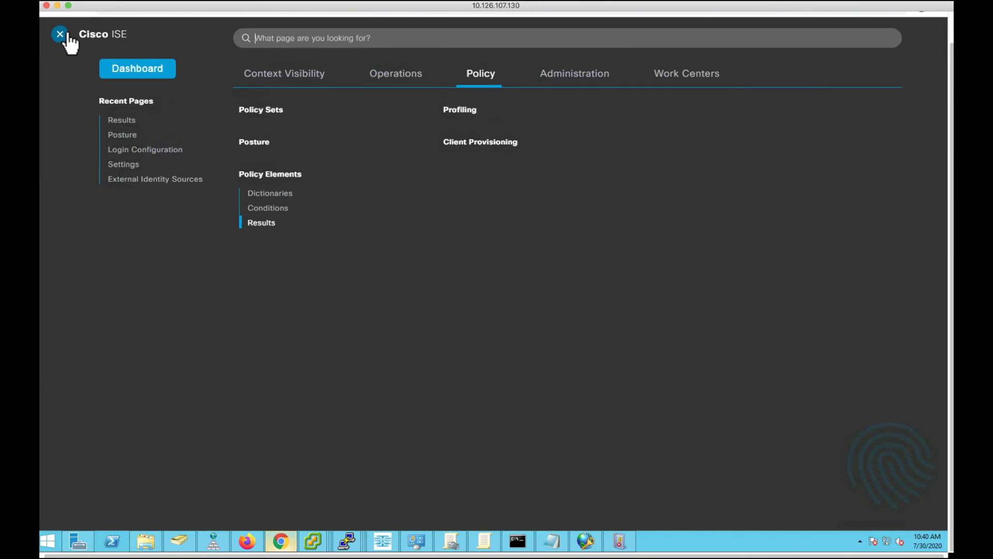
left_click(386, 78)
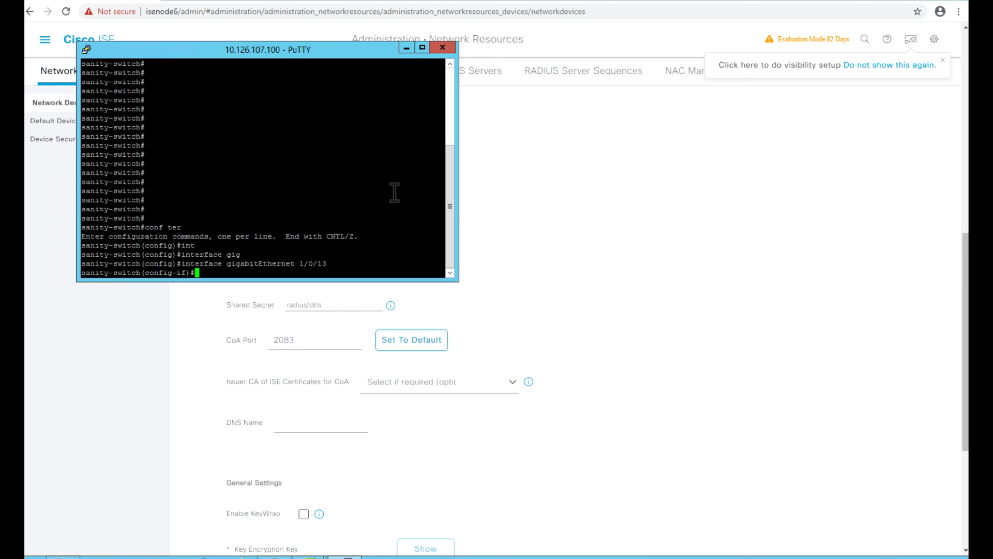
Enable the switch interface gigabitEthernet 1/0/13 with the no shutdown command
type("no sh")
key("Tab")
key("Return")
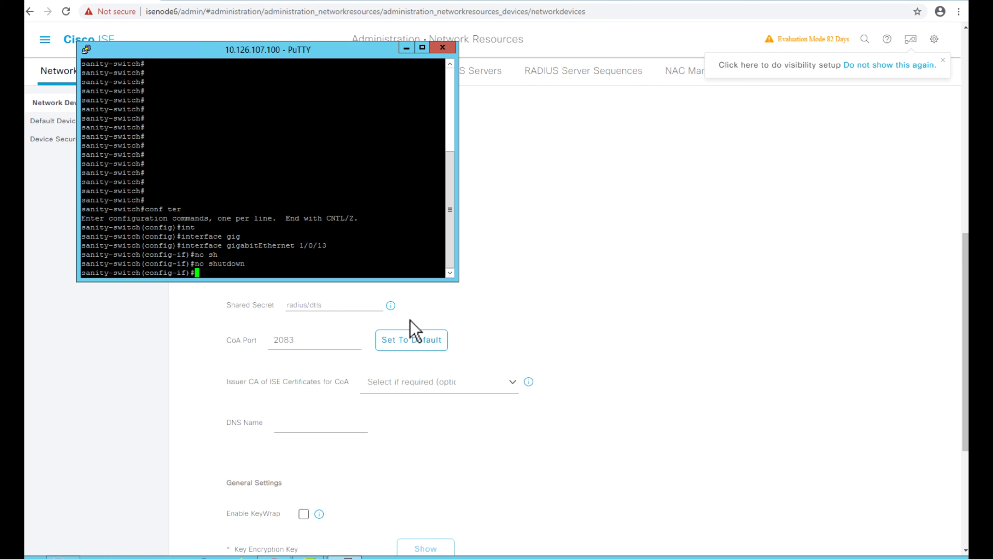
Switch to the Windows10-2 virtual machine console and enter the domain account's password on the sign-in screen
key("alt+Tab")
key("alt+Tab")
key("alt+Tab")
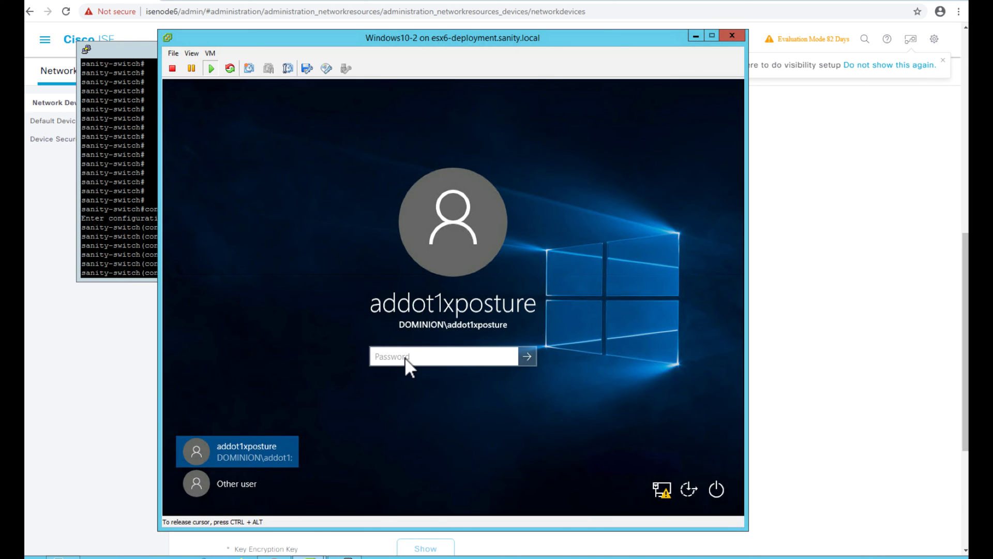
type("•••••••••")
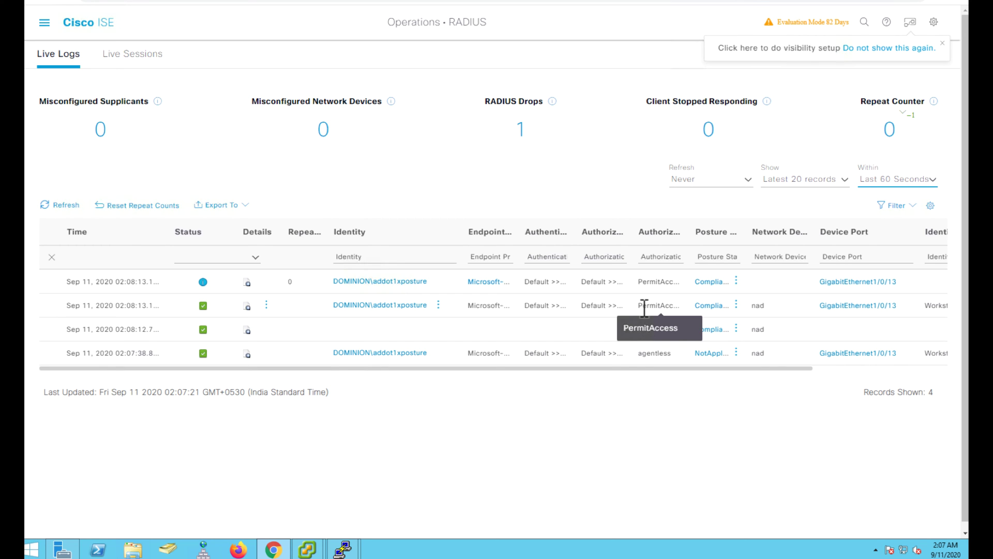
Open the endpoint at 192.168.105.37 from the Context Visibility compliance list in Cisco ISE and review its installed applications
left_click(45, 22)
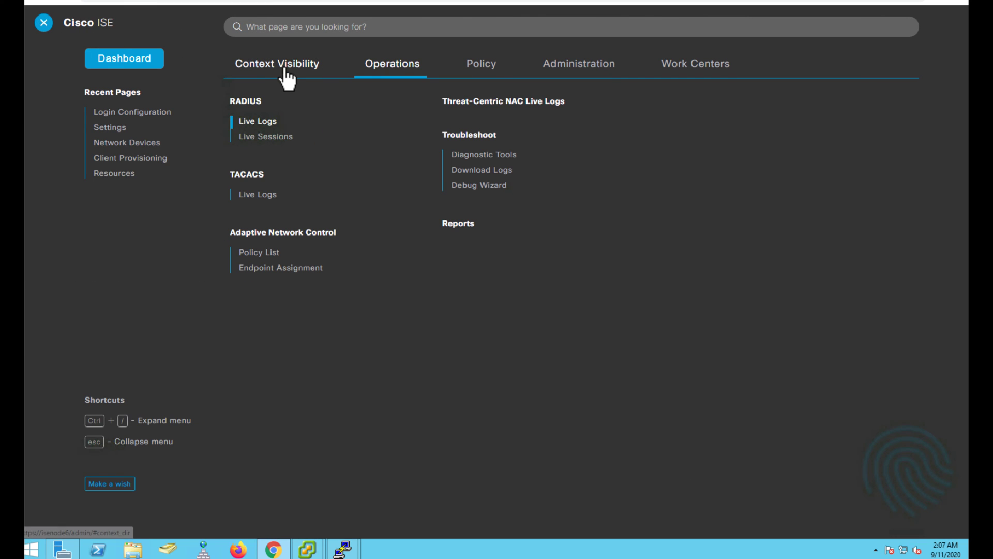
left_click(279, 72)
left_click(273, 106)
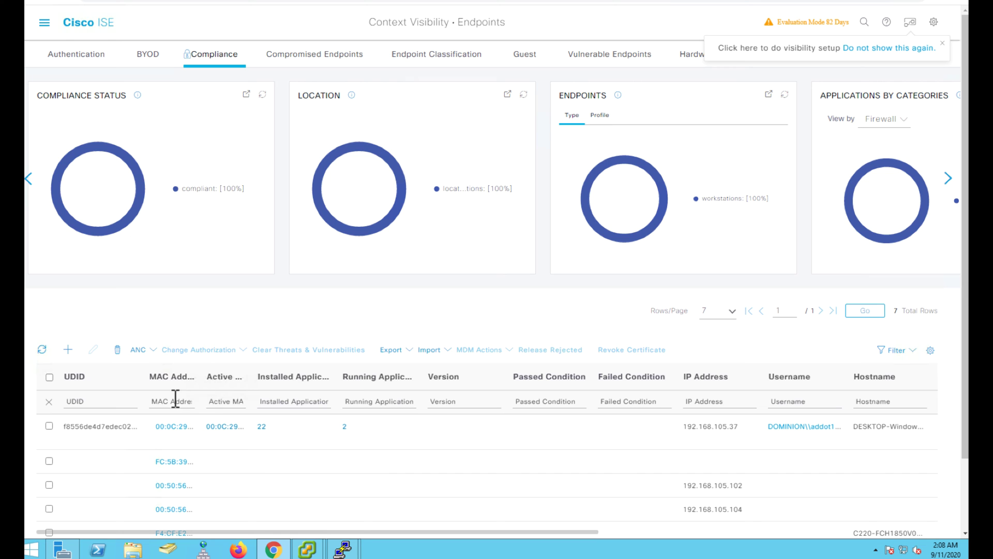
left_click(173, 427)
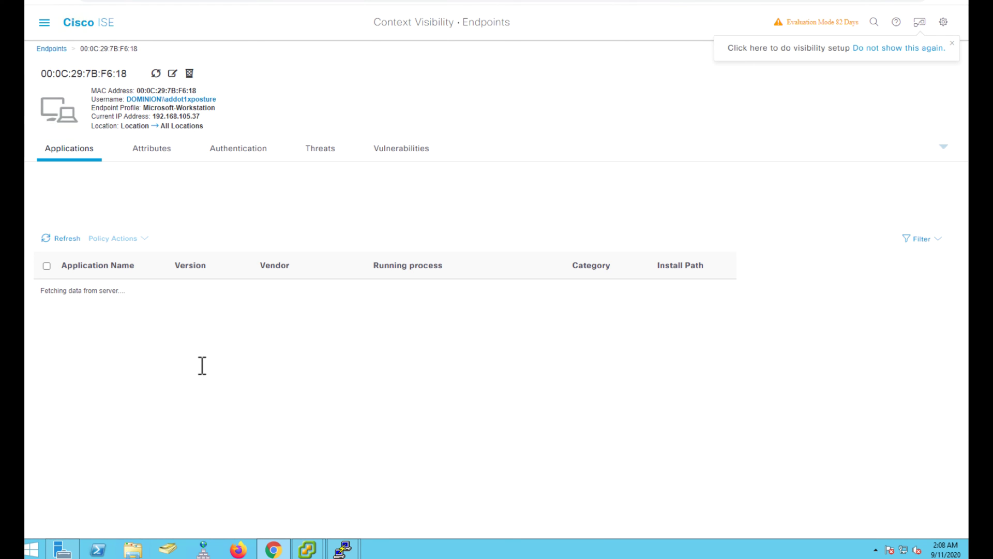
scroll(202, 366, "down", 3)
scroll(202, 365, "down", 1)
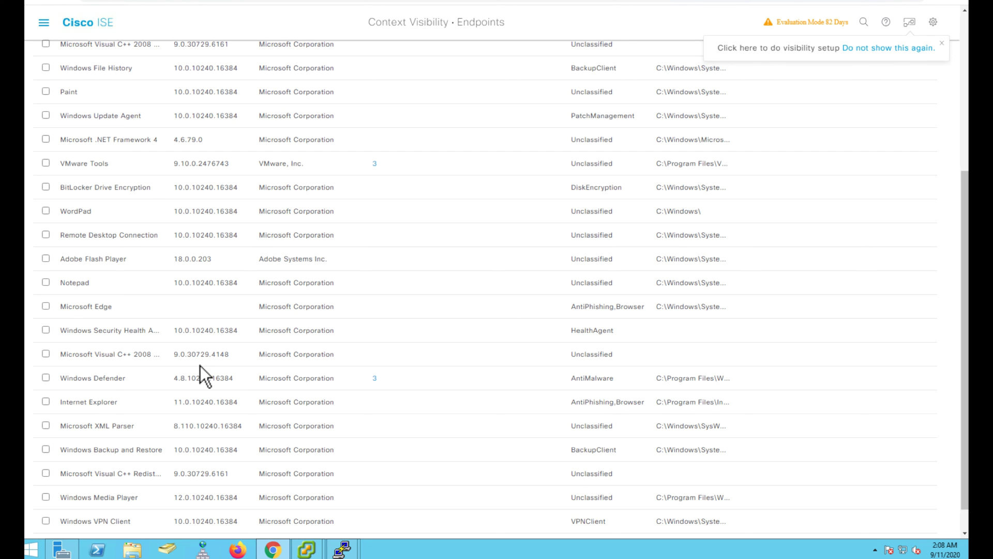
Review the Agentless Posture and Posture Assessment by Endpoint reports under Endpoints and Users, including the agent and message details
left_click(43, 23)
left_click(391, 63)
left_click(457, 223)
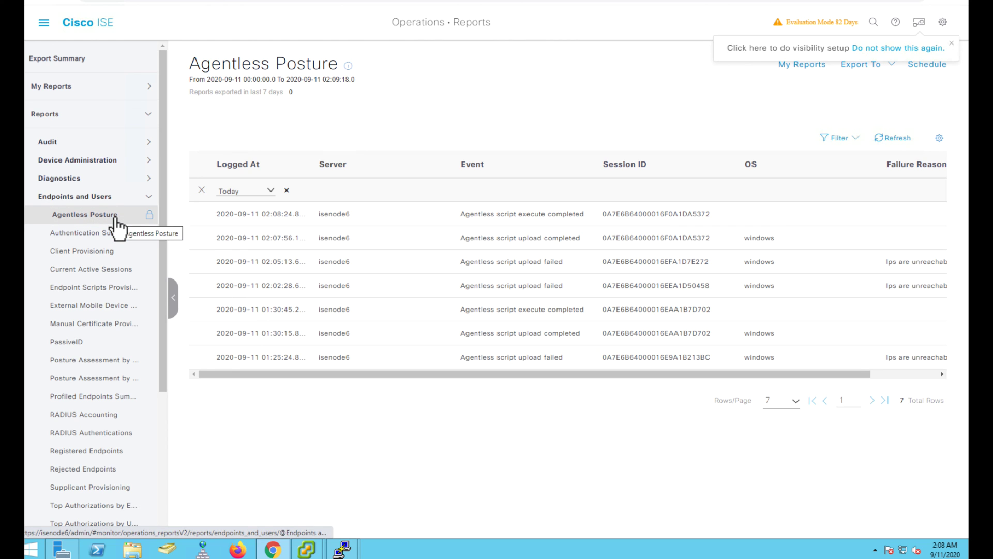
left_click(115, 218)
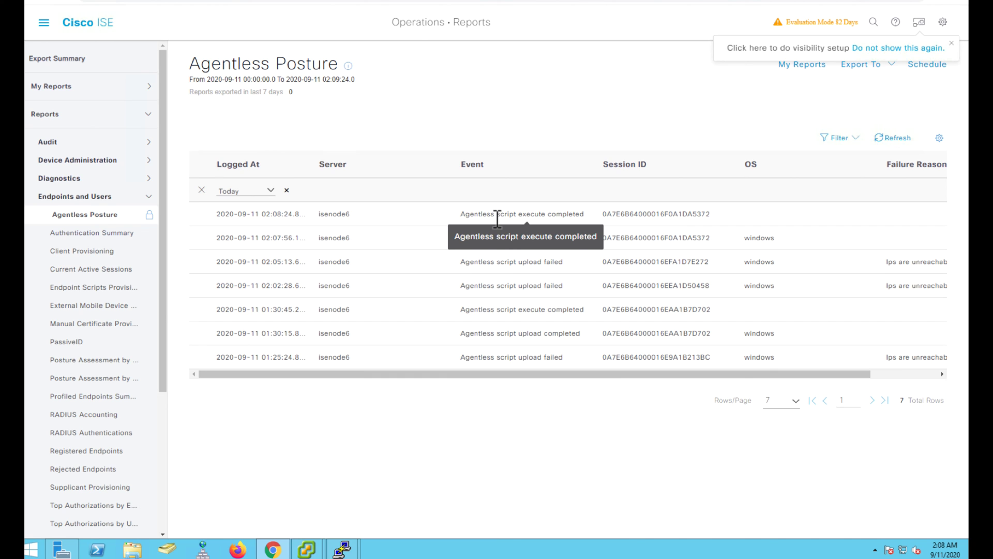
left_click(120, 379)
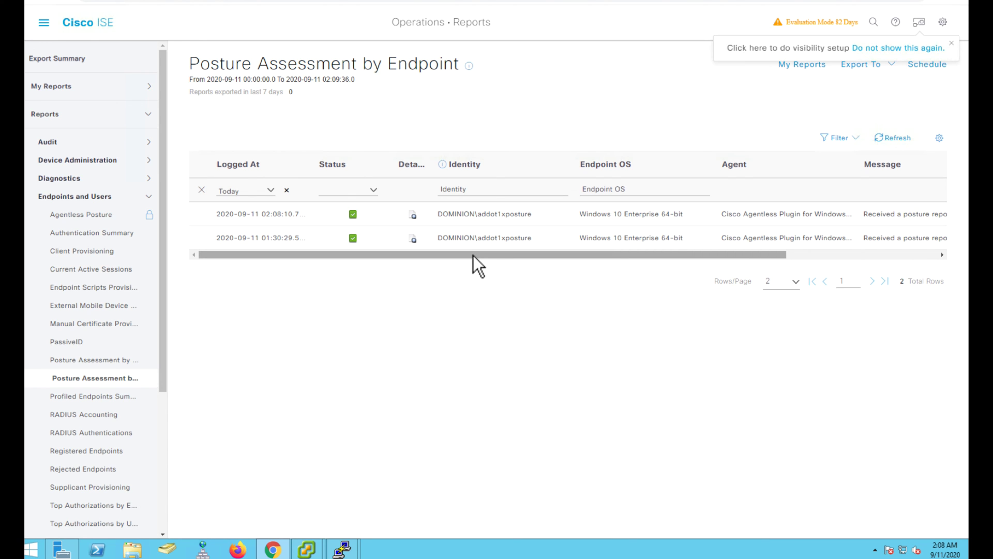
left_click_drag(473, 255, 571, 250)
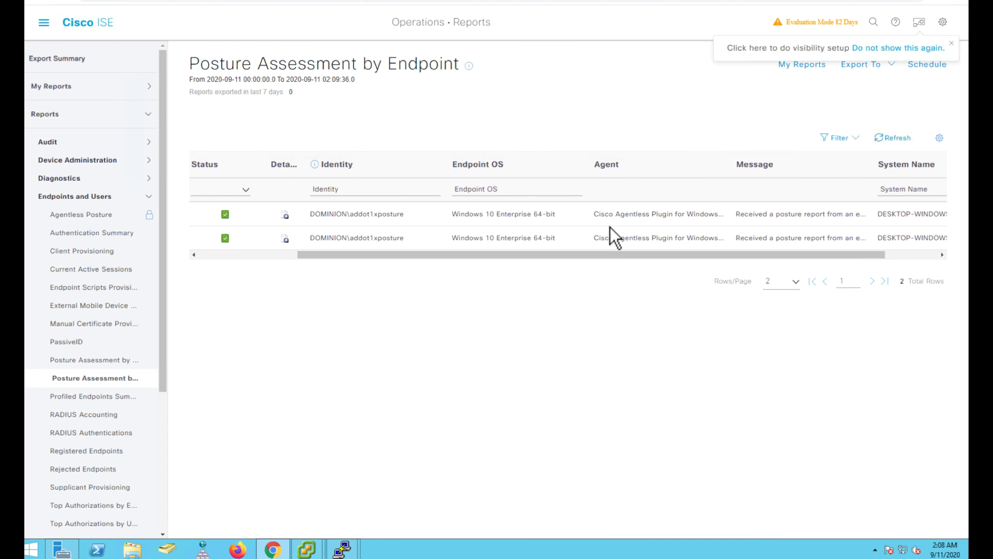